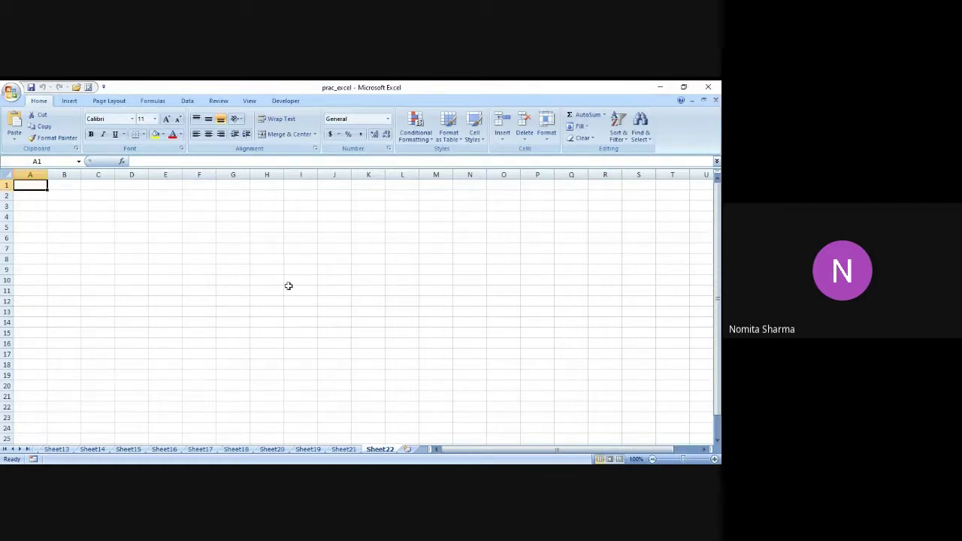
# - Enter the labels RAND in cell A1 and RANDBETWEEN in cell A2
pyautogui.write('Ran')
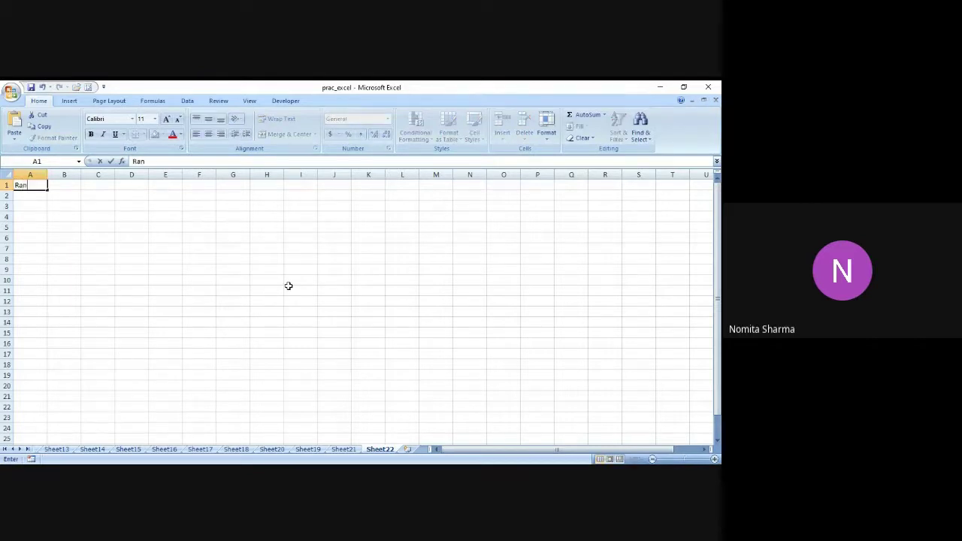
pyautogui.press('BackSpace')
pyautogui.press('BackSpace')
pyautogui.write('RAND')
pyautogui.press('Return')
pyautogui.write('RAN')
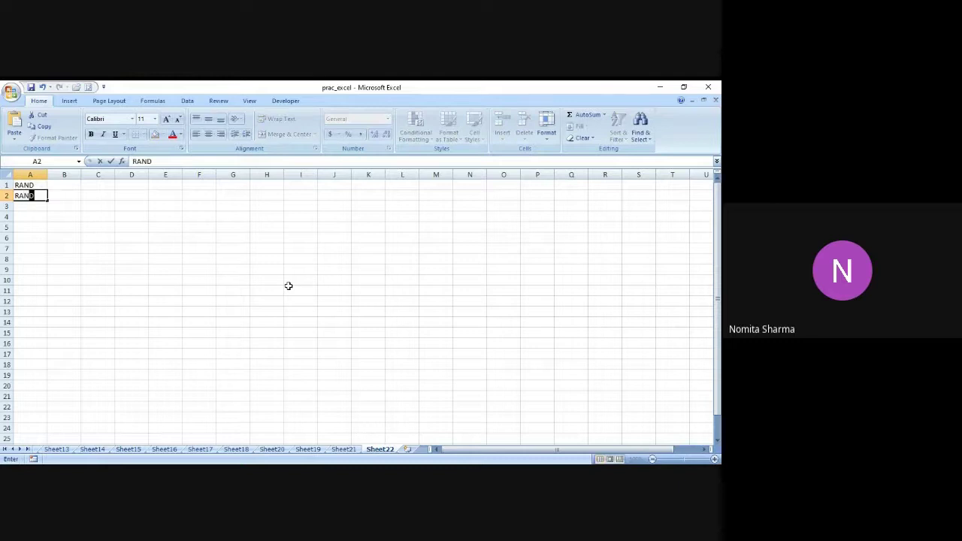
pyautogui.write('DBETWEEN')
pyautogui.press('Return')
pyautogui.press('Return')
pyautogui.press('Return')
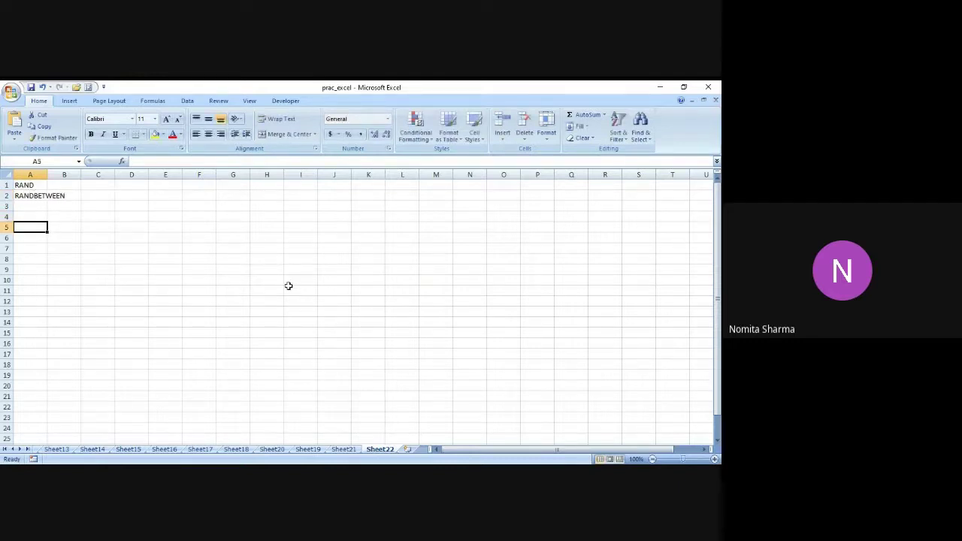
# - Make cells A1 to A3 bold and set their font size to 12
pyautogui.press('Up')
pyautogui.press('Up')
pyautogui.press('Up')
pyautogui.press('Up')
pyautogui.hotkey('shift', 'Down')
pyautogui.hotkey('shift', 'Down')
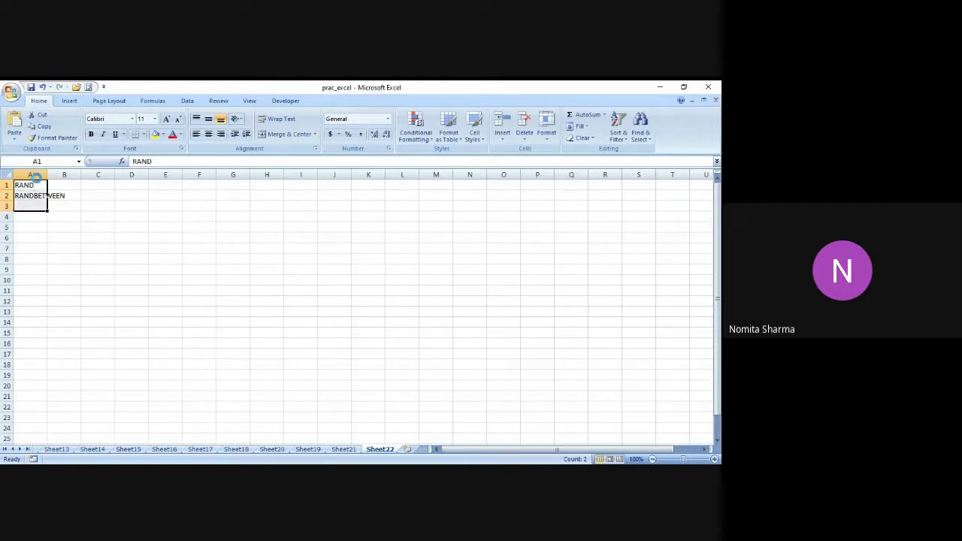
pyautogui.hotkey('ctrl', 'b')
pyautogui.click(154, 119)
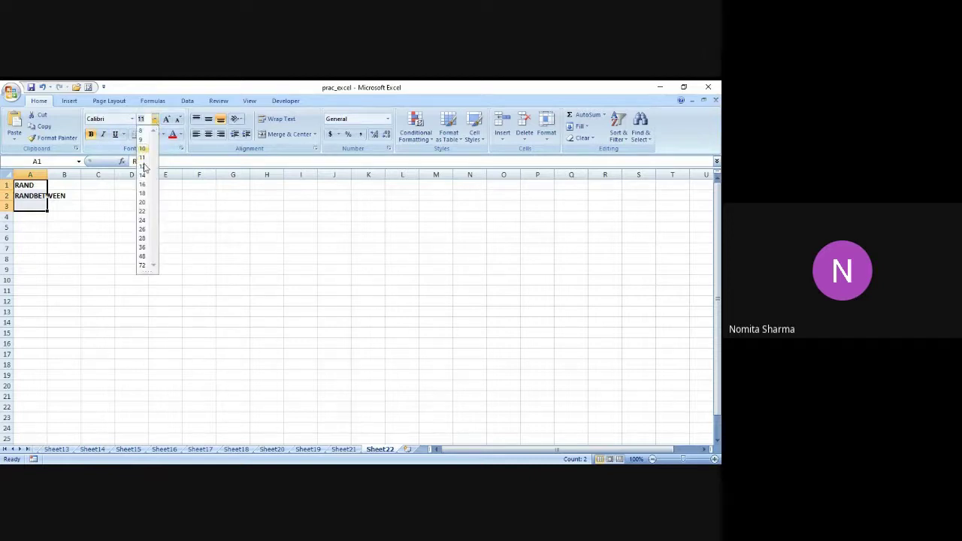
pyautogui.click(88, 208)
# - Enter the formula =RAND() in cell A4 to generate a random decimal
pyautogui.click(35, 219)
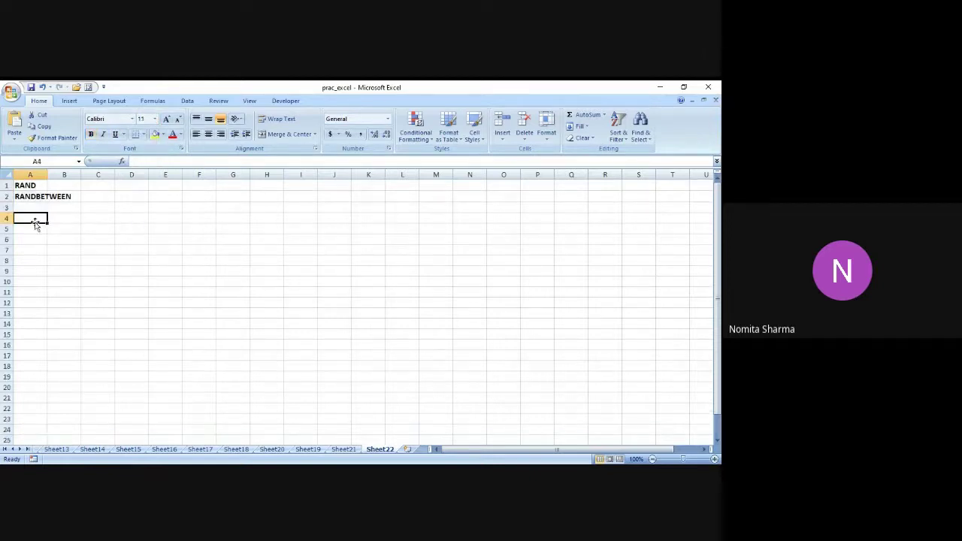
pyautogui.write('=RAND')
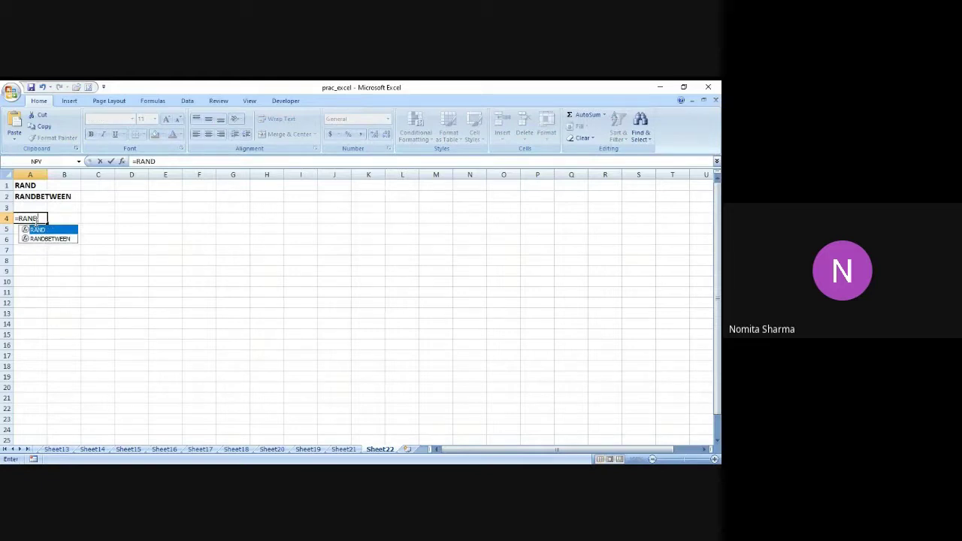
pyautogui.write('(')
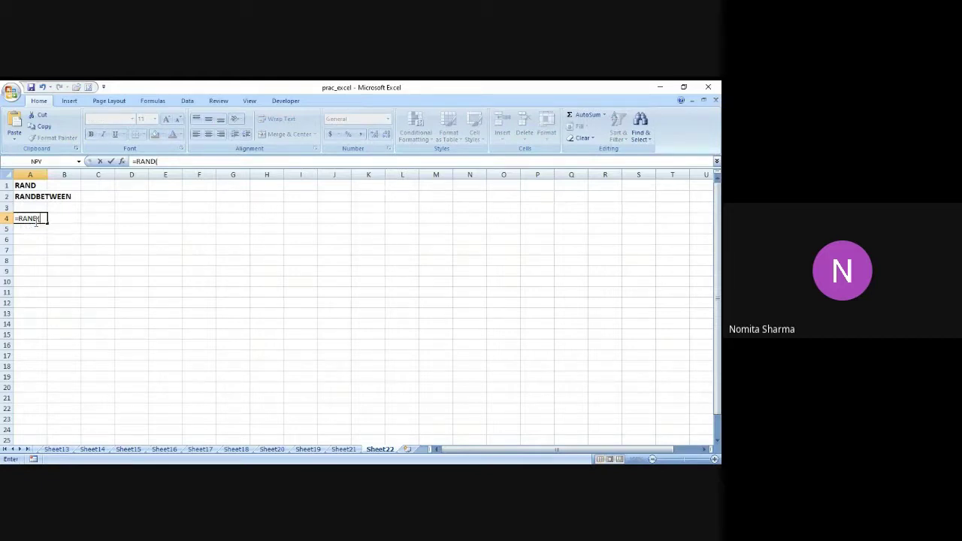
pyautogui.write(')')
pyautogui.press('Return')
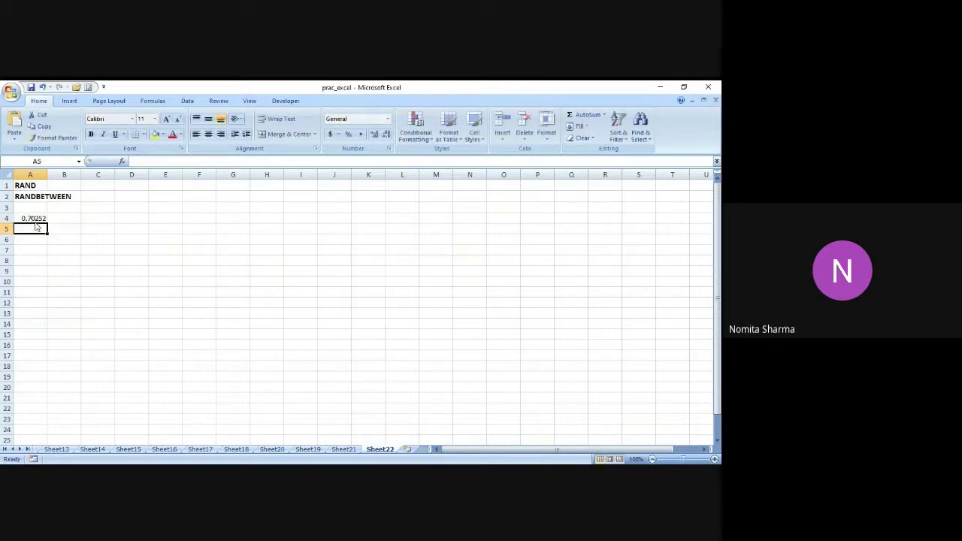
# - Enter a second random decimal formula, =RAND(), in cell B4
pyautogui.click(34, 221)
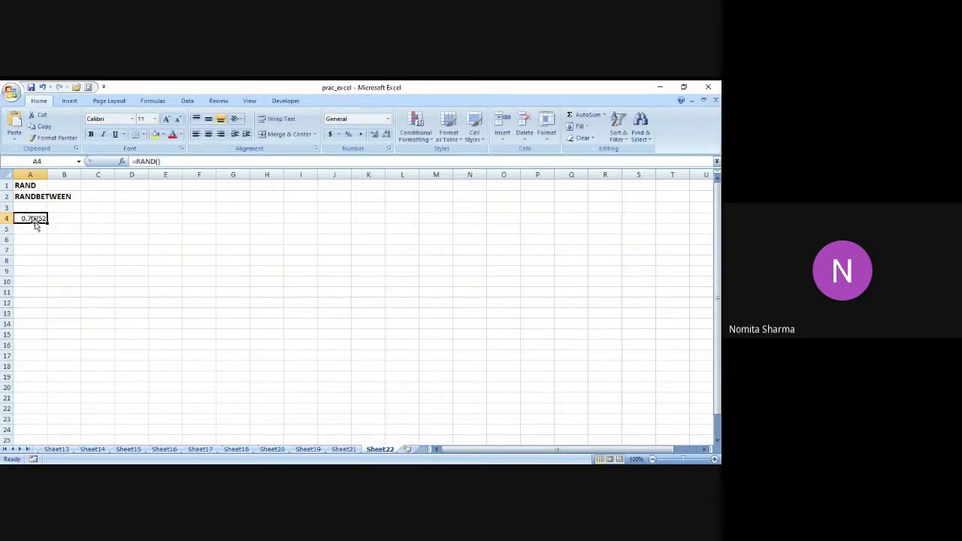
pyautogui.press('Right')
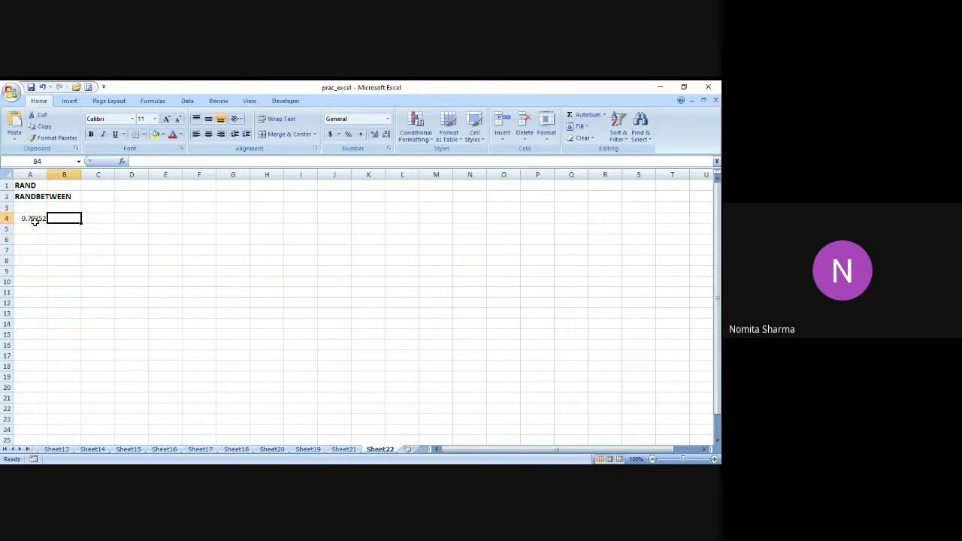
pyautogui.write('=RAND')
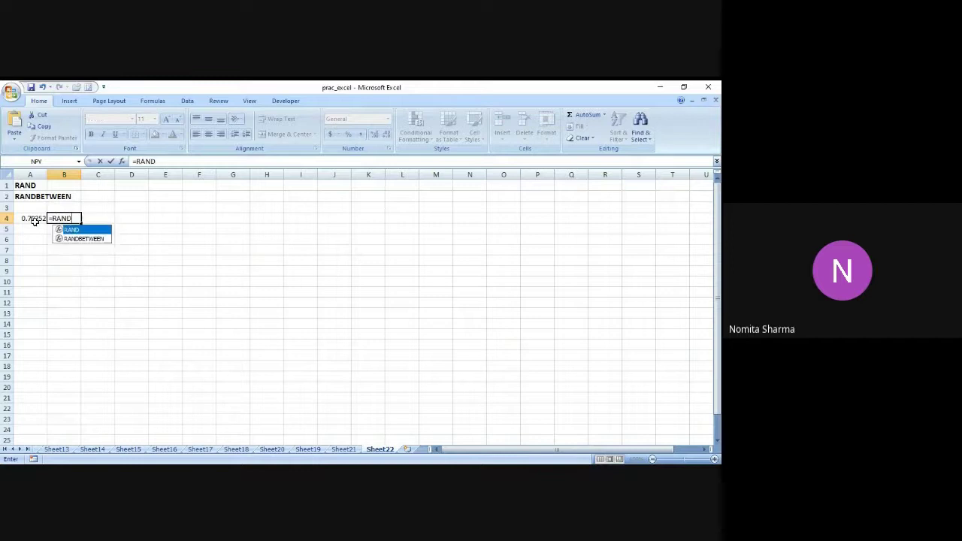
pyautogui.write('()')
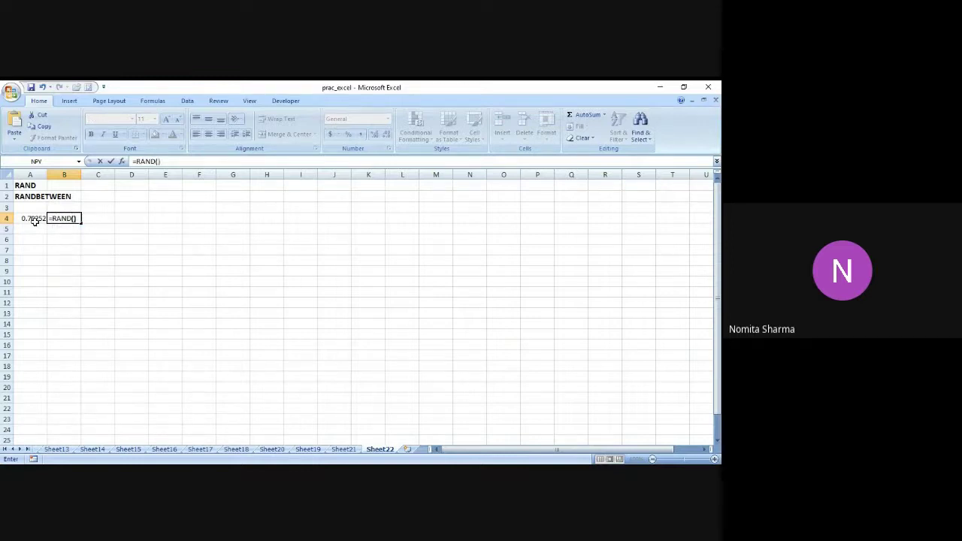
pyautogui.press('Return')
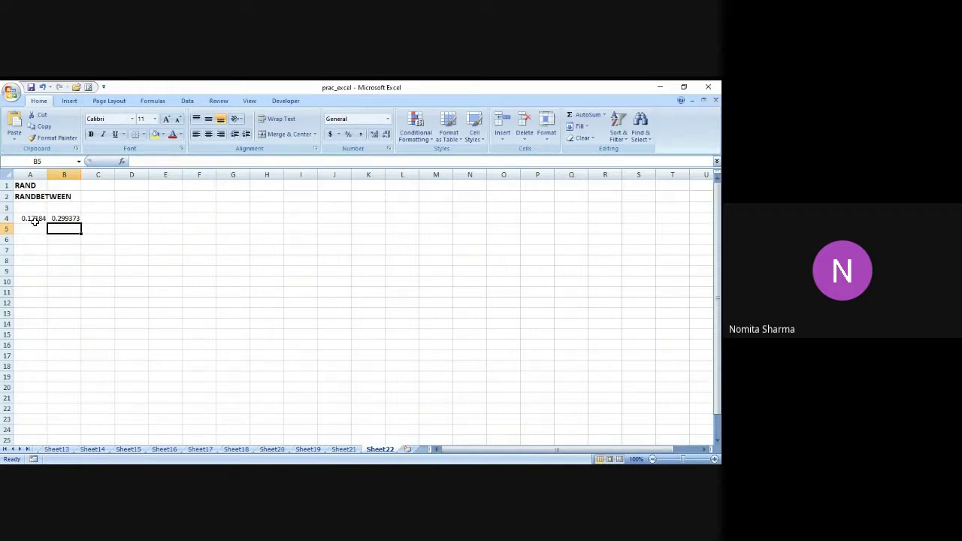
# - Enter a third random decimal formula, =RAND(), in cell C4
pyautogui.press('Up')
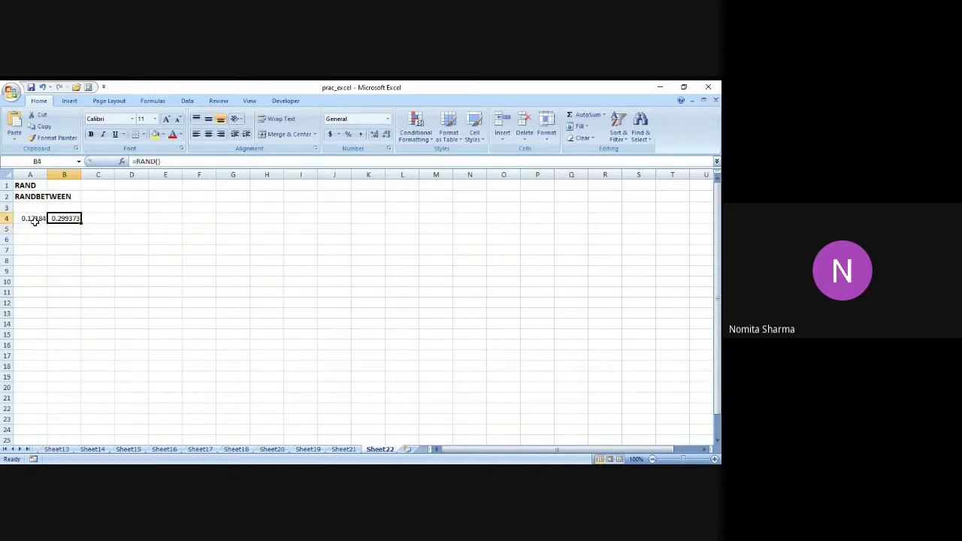
pyautogui.press('Right')
pyautogui.write('=RAN')
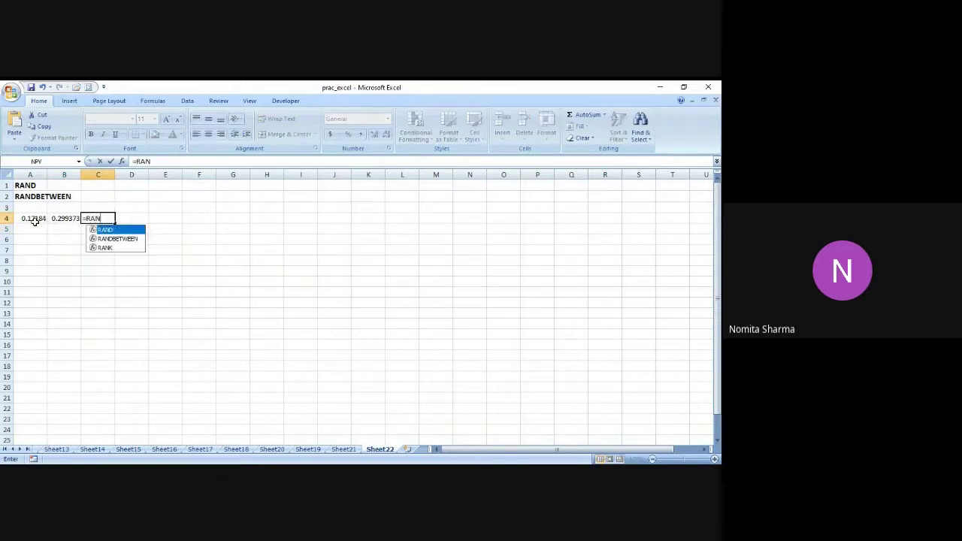
pyautogui.write('D()')
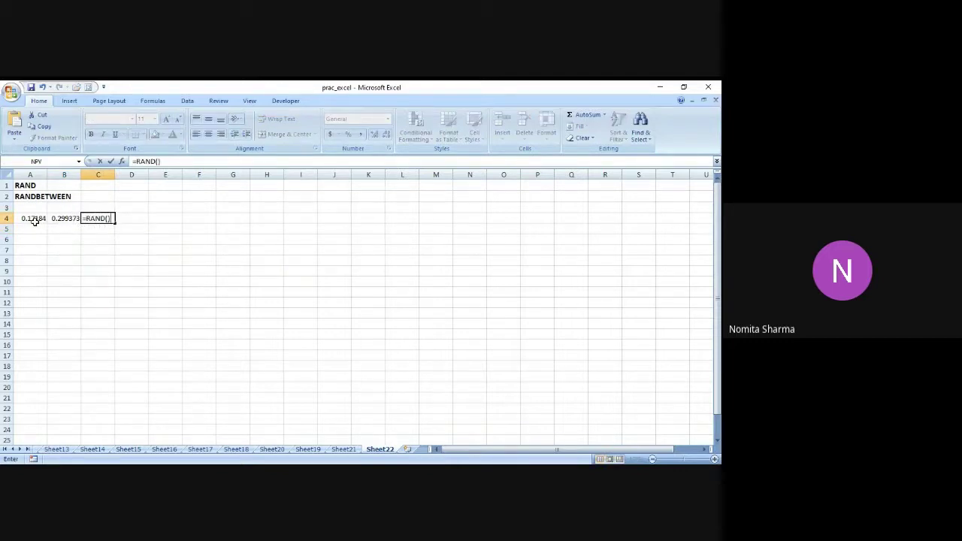
pyautogui.press('Return')
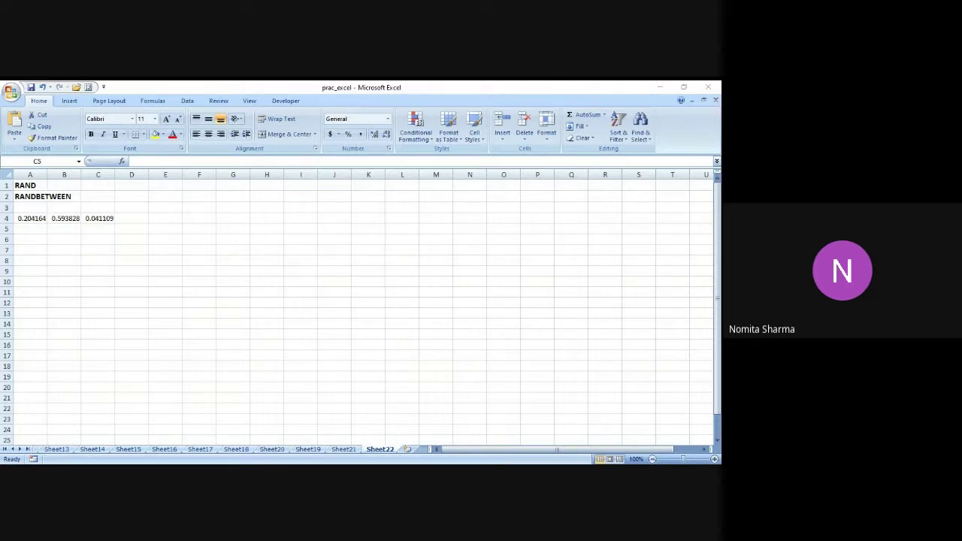
# - Enter the formula =RANDBETWEEN(10,20) in cell F4 to generate a random integer
pyautogui.click(98, 229)
pyautogui.press('Up')
pyautogui.press('Right')
pyautogui.press('Right')
pyautogui.press('Right')
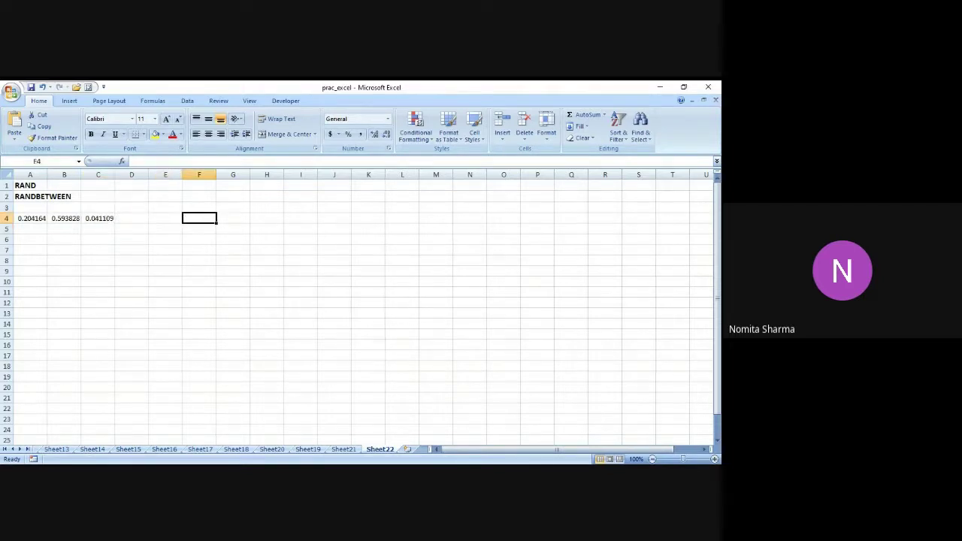
pyautogui.write('=RAND')
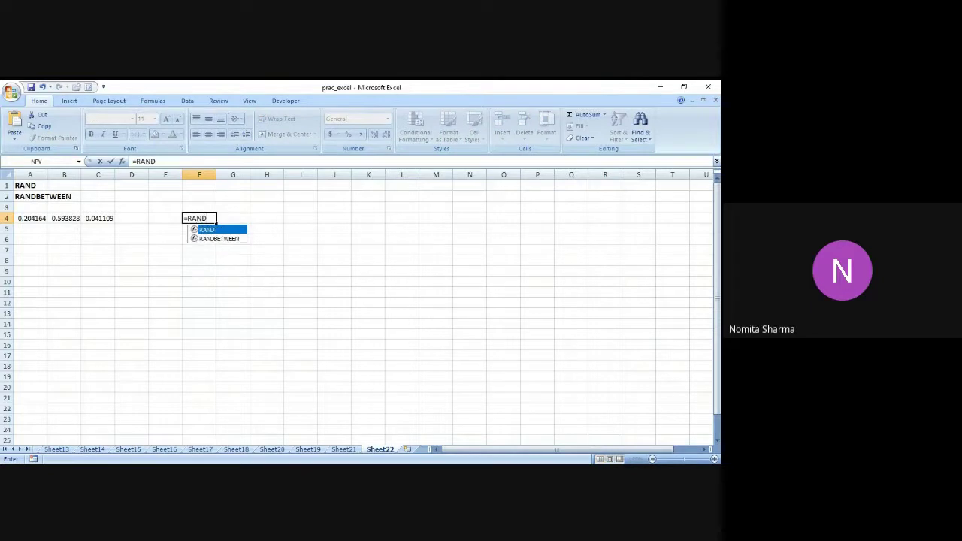
pyautogui.write('BETWEE')
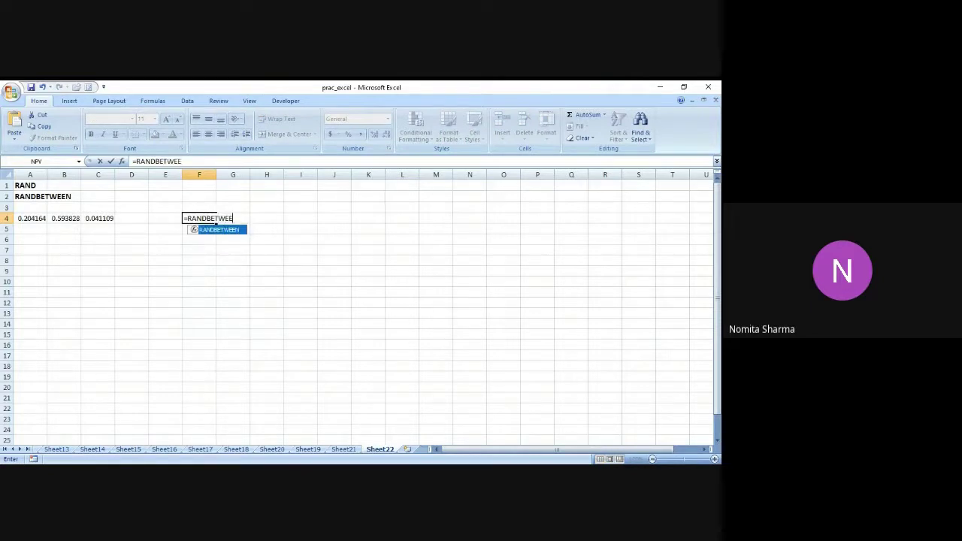
pyautogui.write('N(')
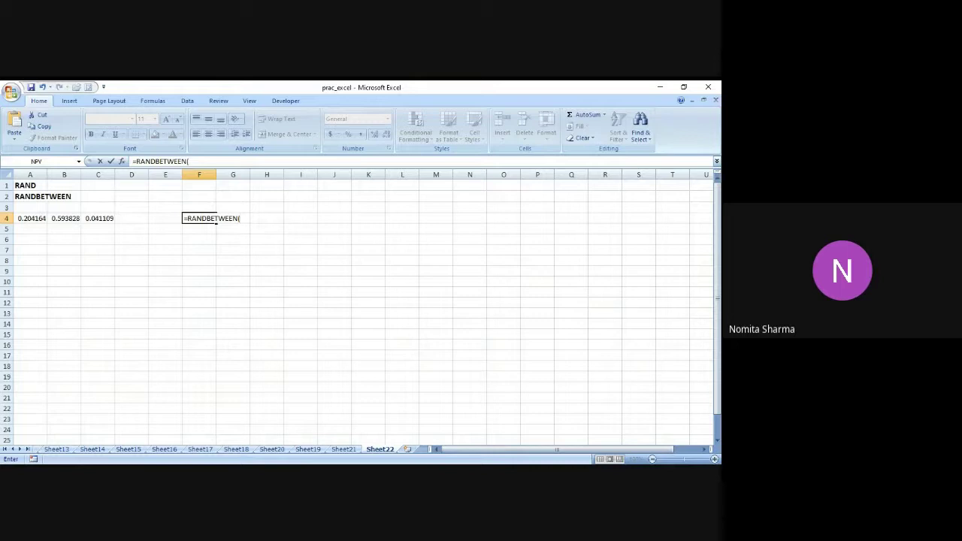
pyautogui.write('10,20)')
pyautogui.press('Return')
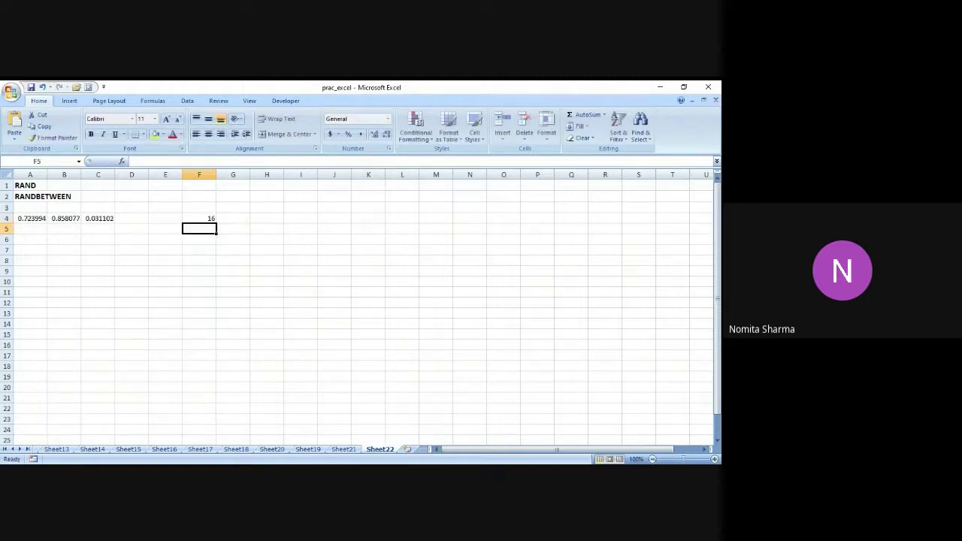
# - Enter the formula =RANDBETWEEN(5,25) in cell G4, beside the first random integer
pyautogui.click(199, 218)
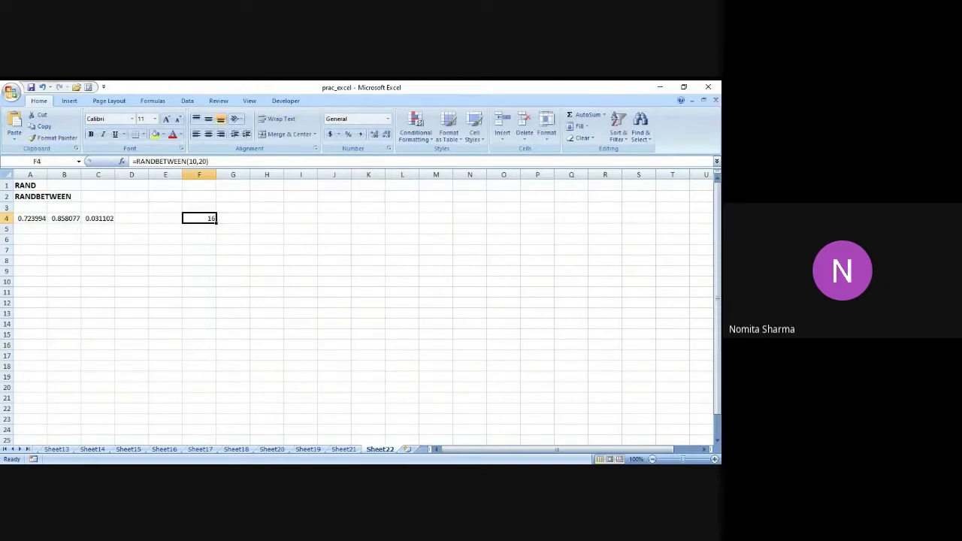
pyautogui.click(234, 218)
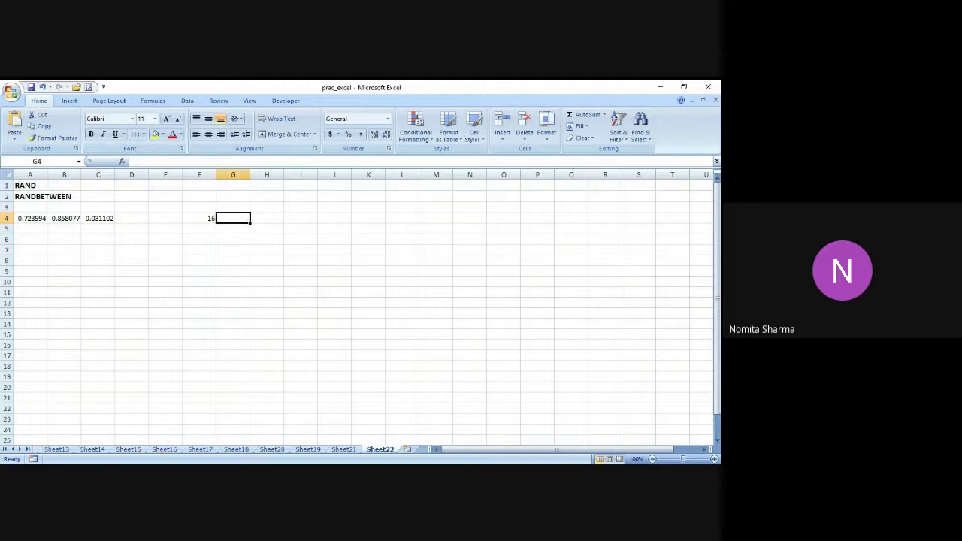
pyautogui.write('=RANDB')
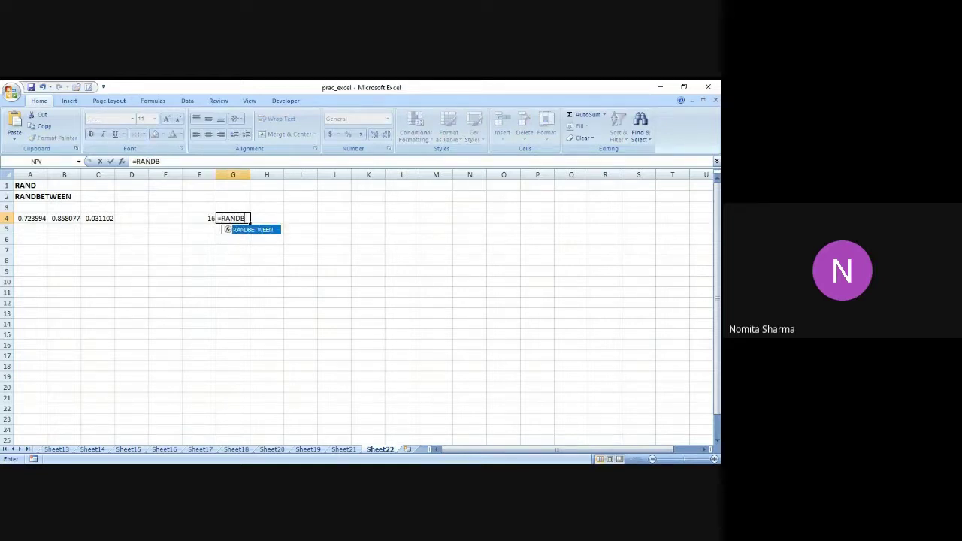
pyautogui.write('ETWEE')
pyautogui.write('N(5')
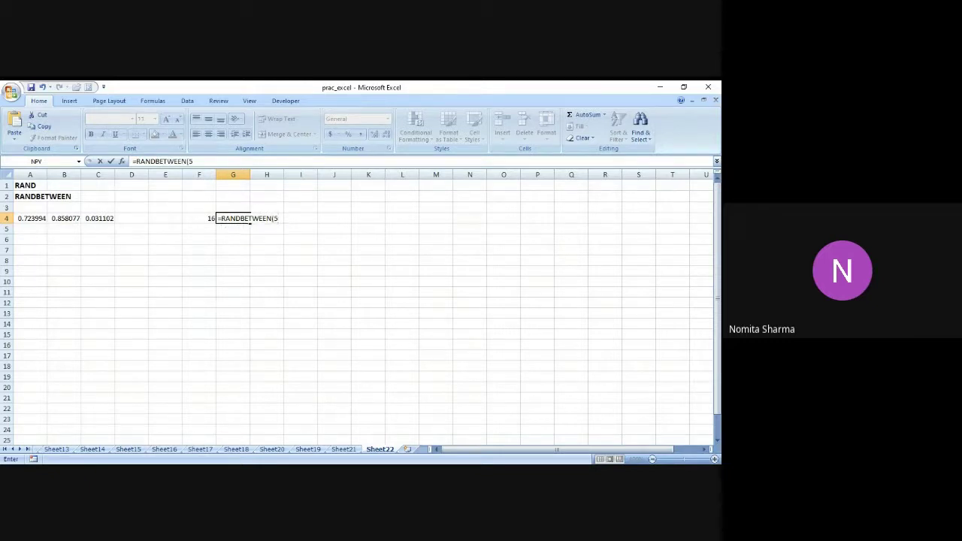
pyautogui.write(',25')
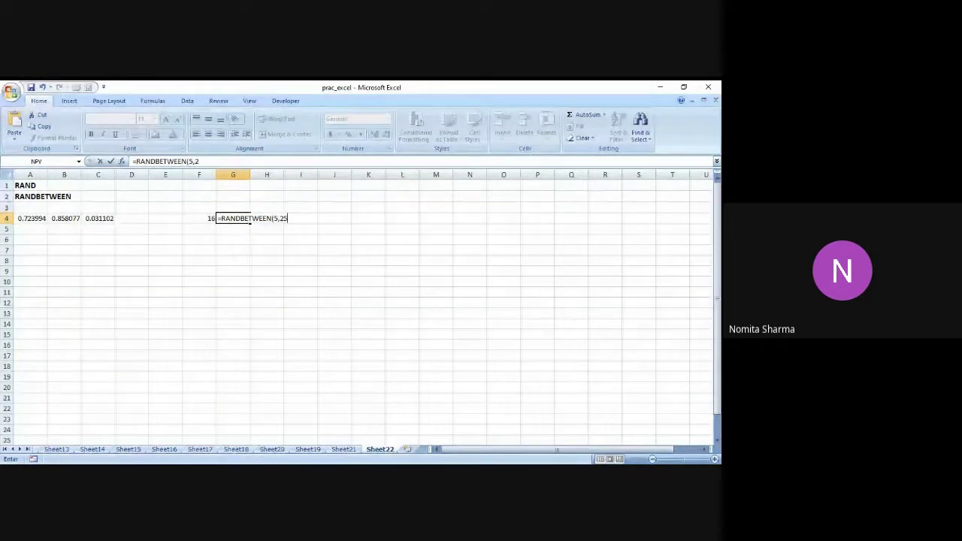
pyautogui.press('Return')
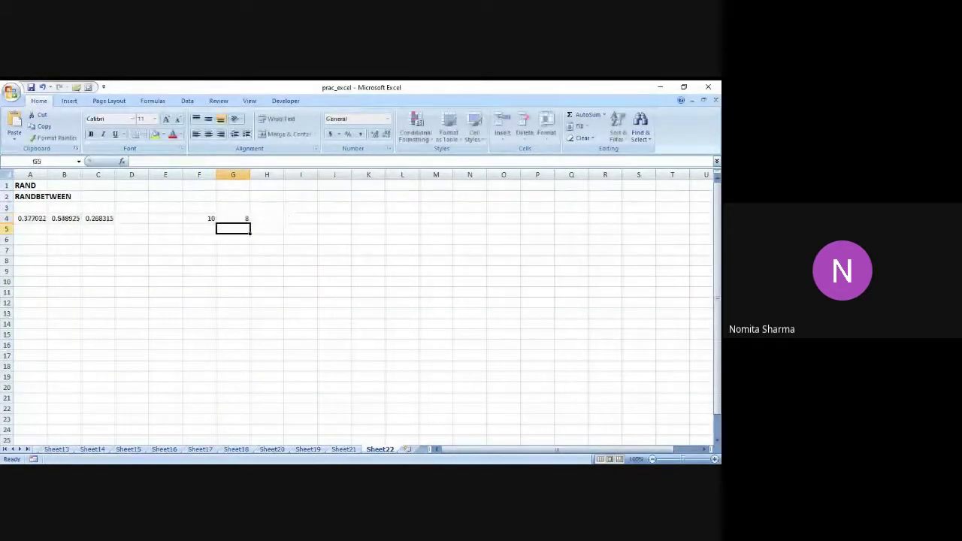
# - Enter the formula =RANDBETWEEN(-10,10) in cell G5 to allow negative random integers
pyautogui.click(233, 218)
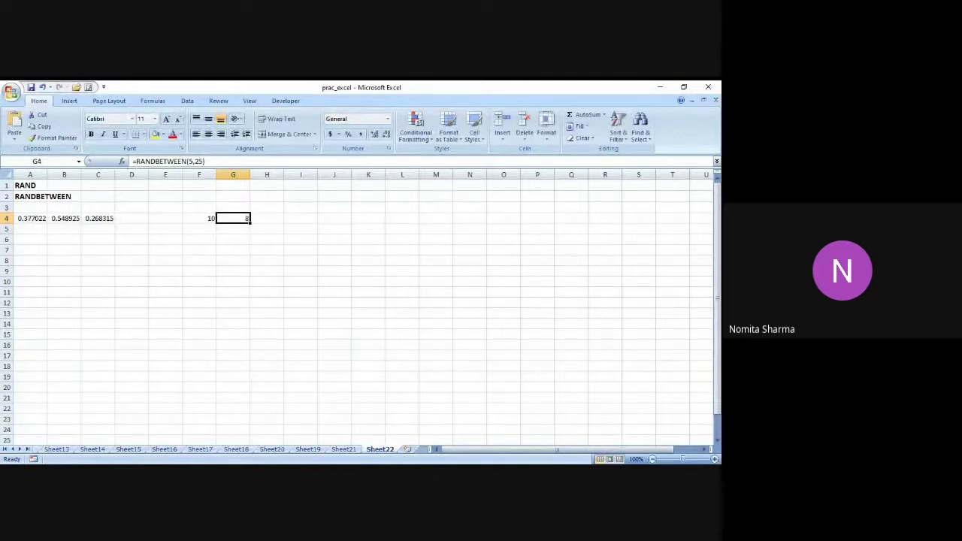
pyautogui.click(233, 228)
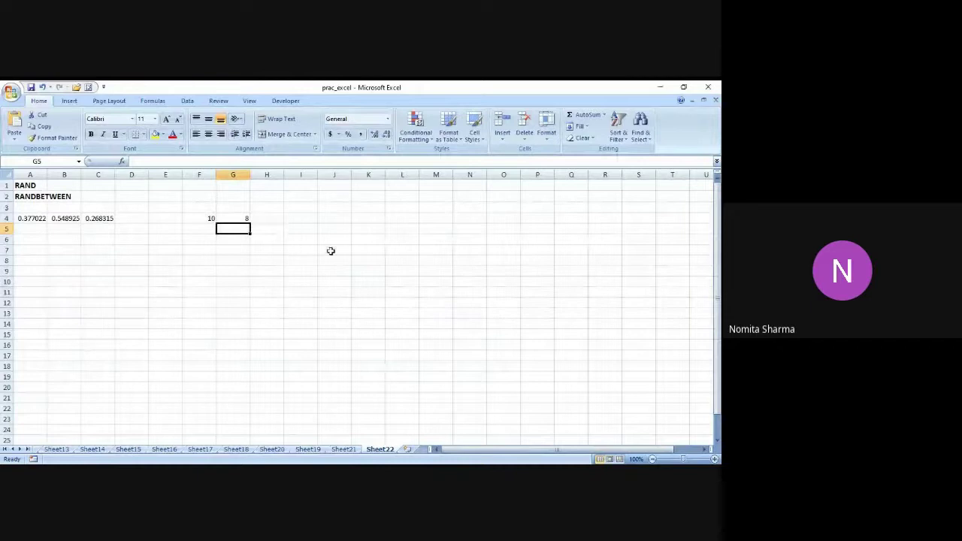
pyautogui.write('=RAND')
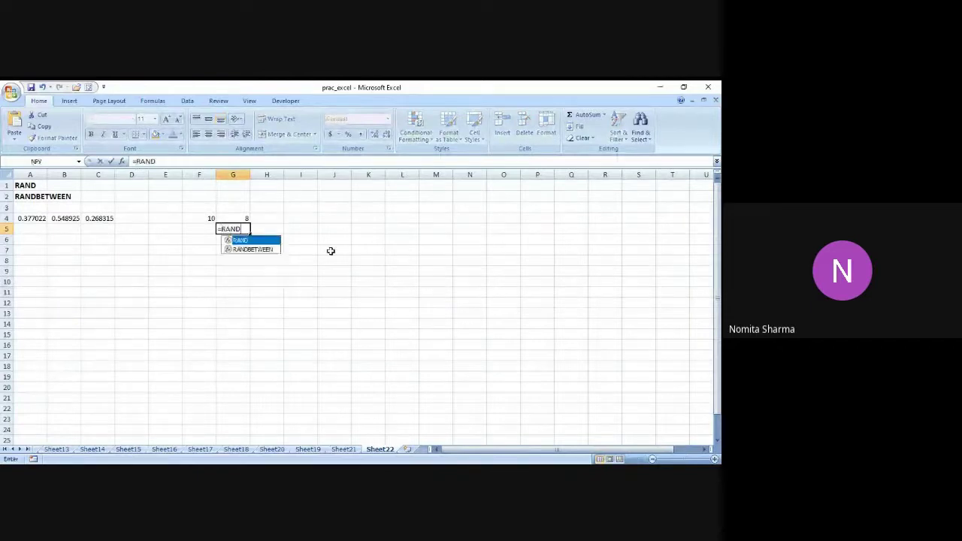
pyautogui.write('BETWEEN')
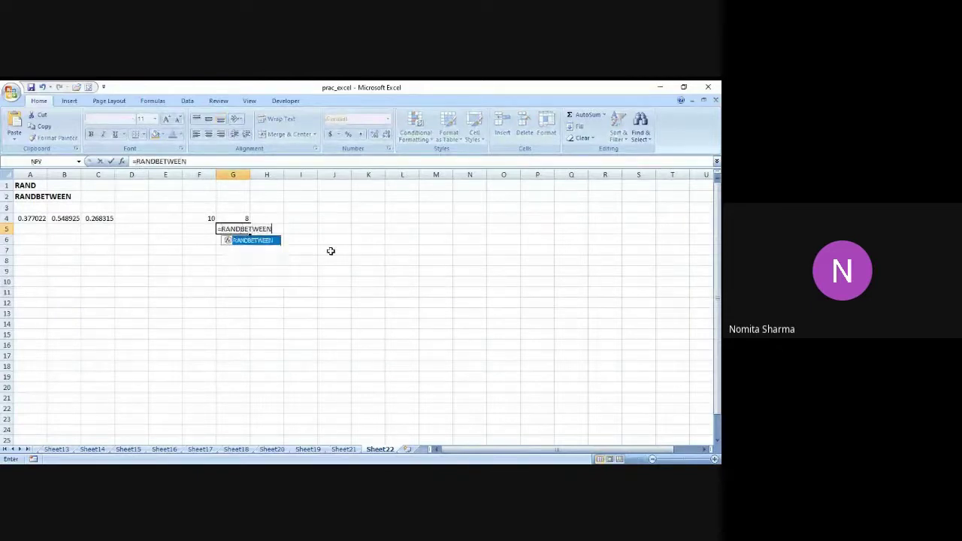
pyautogui.write('(')
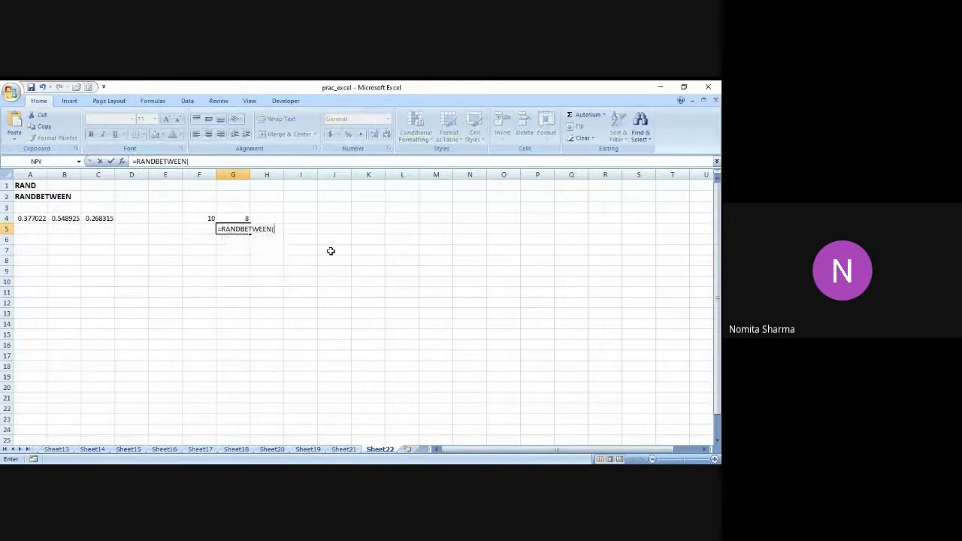
pyautogui.write('-10,10)')
pyautogui.hotkey('ctrl', 'Return')
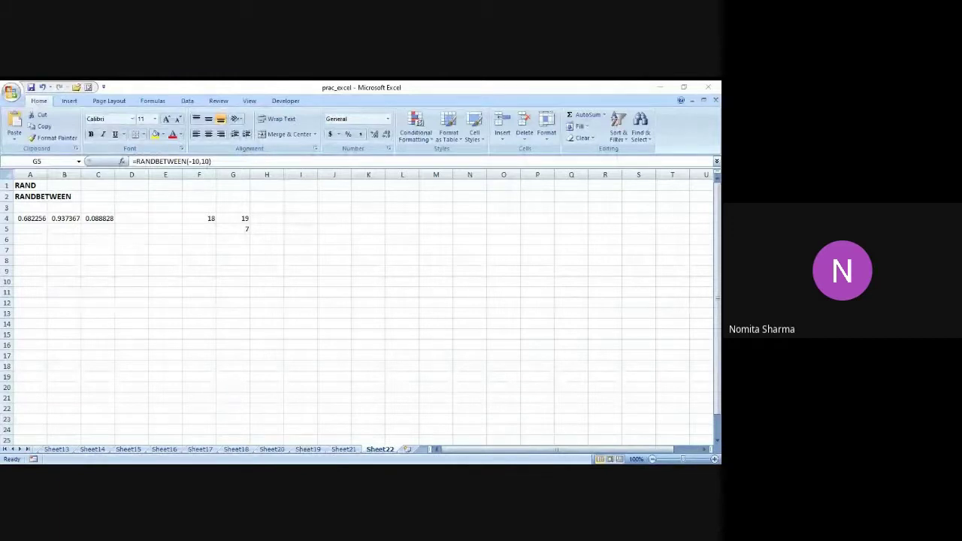
# - Fill the =RANDBETWEEN(-10,10) formula from cell G5 down to G15 and check the copied formulas
pyautogui.click(236, 229)
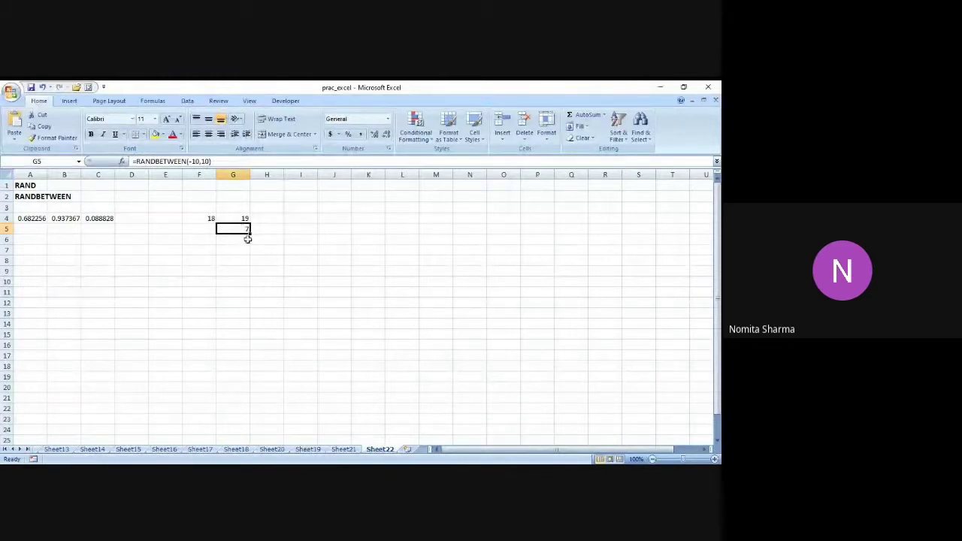
pyautogui.moveTo(250, 234); pyautogui.dragTo(251, 338)
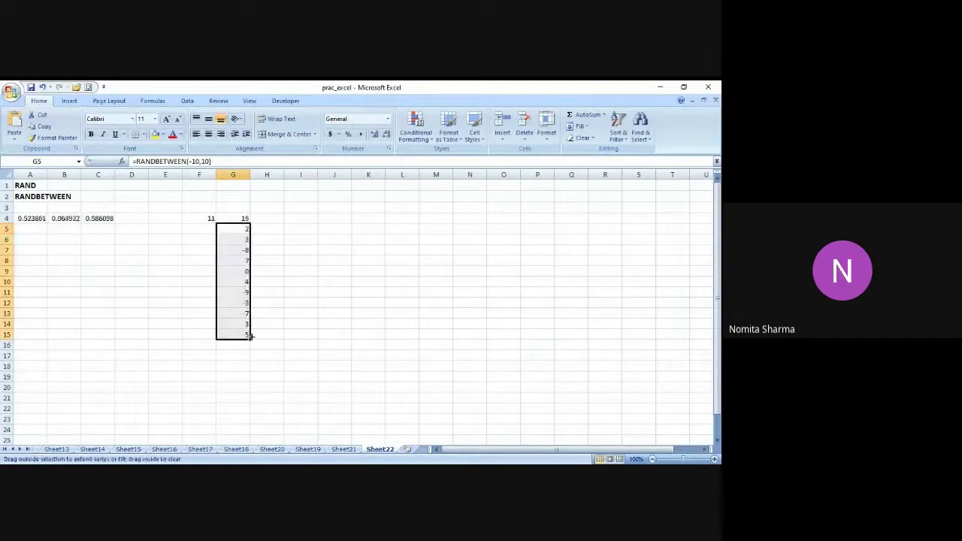
pyautogui.click(236, 230)
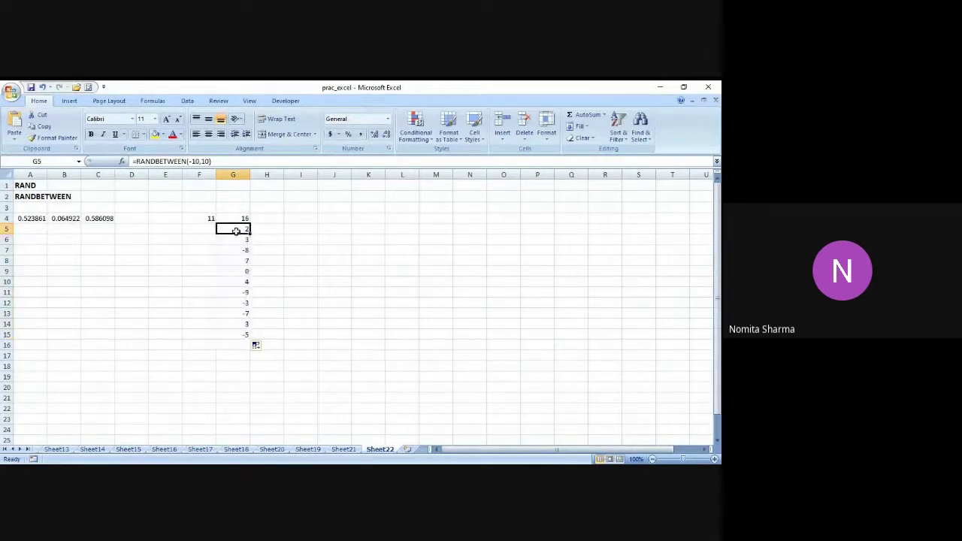
pyautogui.click(236, 240)
pyautogui.click(240, 249)
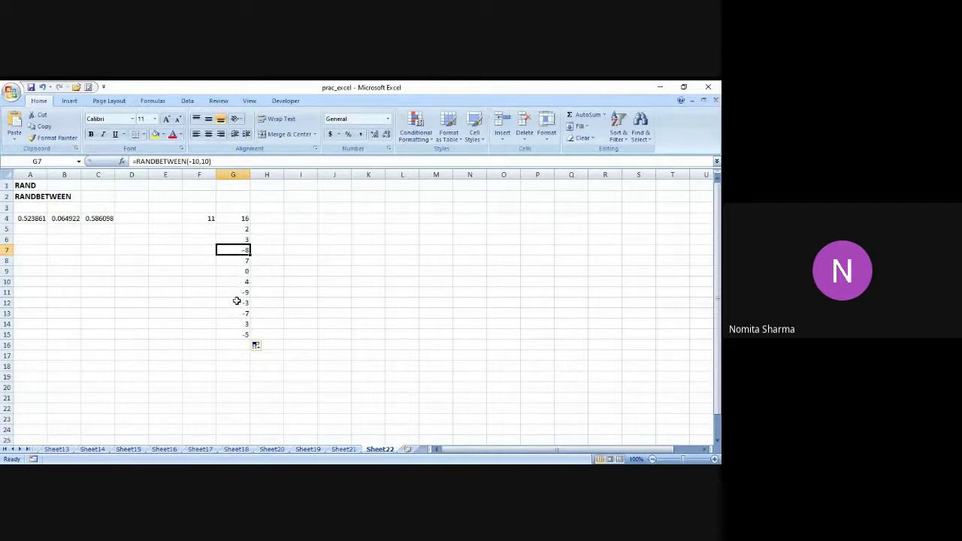
# - Fill the three RAND formulas in A4:C4 down through row 17
pyautogui.click(22, 220)
pyautogui.hotkey('shift', 'Right')
pyautogui.hotkey('shift', 'Right')
pyautogui.hotkey('shift', 'Right')
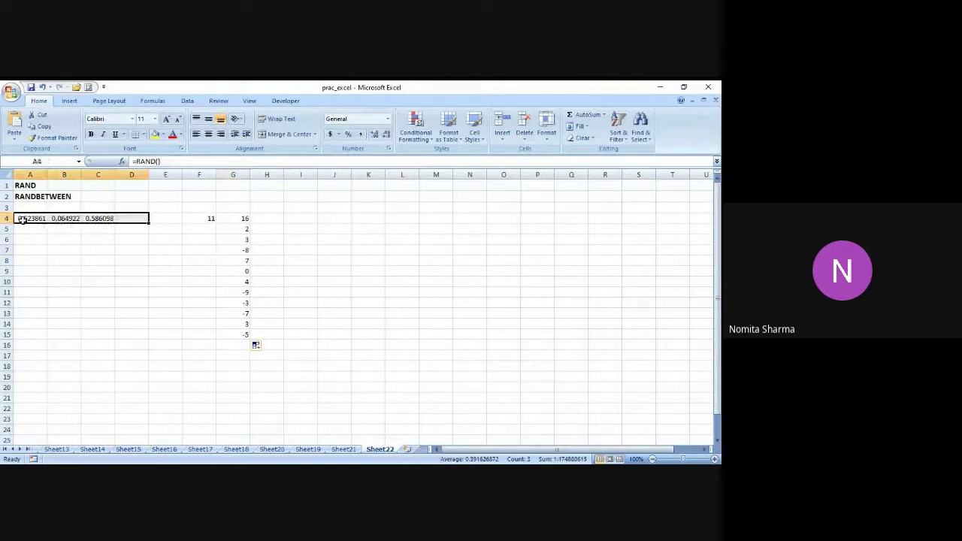
pyautogui.hotkey('shift', 'Left')
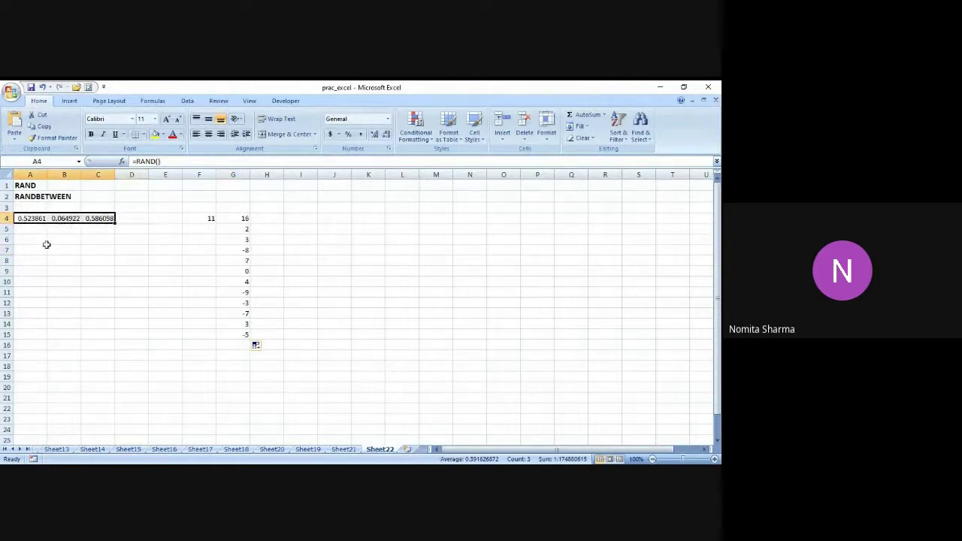
pyautogui.moveTo(114, 224); pyautogui.dragTo(107, 355)
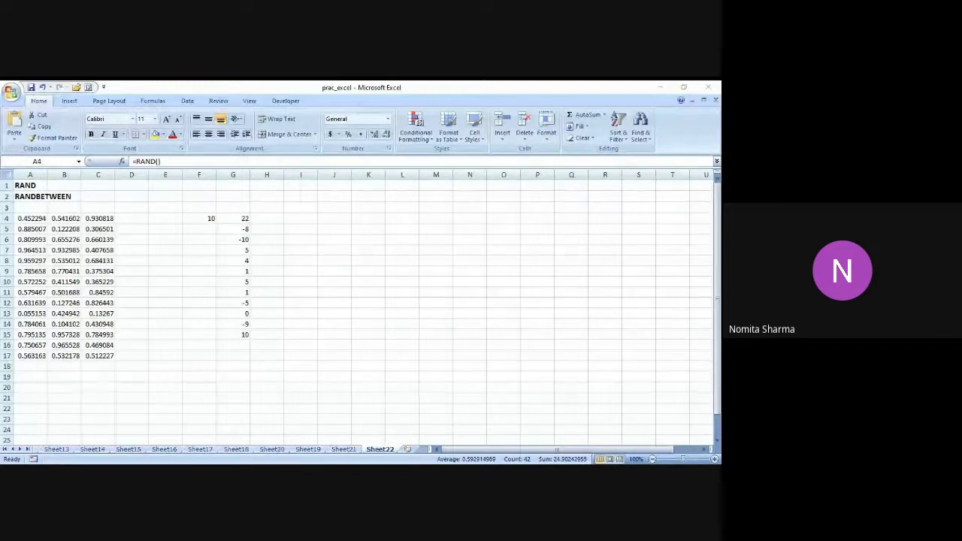
pyautogui.click(121, 366)
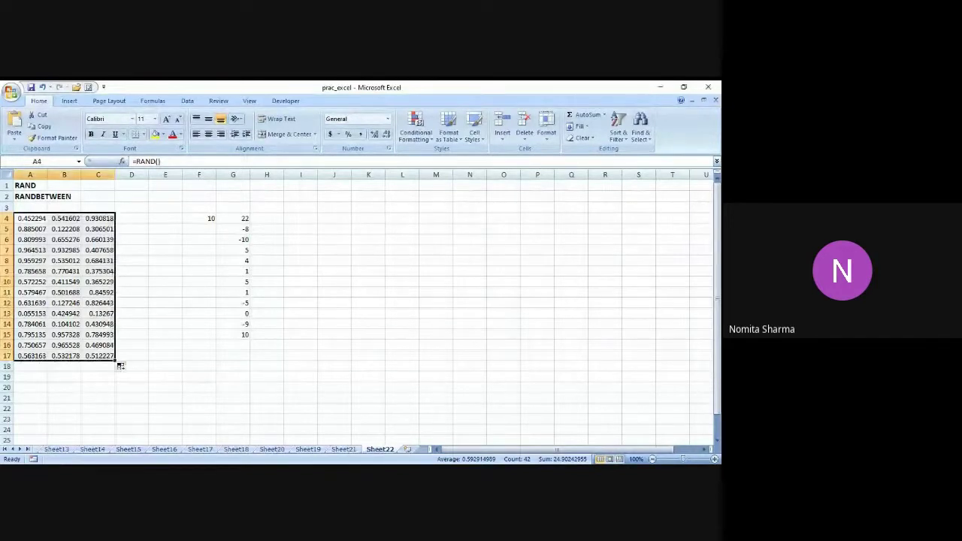
# - Enter the formula =RANDBETWEEN(1*10,10*50)/10 in cell A19 to generate a random number with one decimal place
pyautogui.press('Down')
pyautogui.press('Down')
pyautogui.press('Down')
pyautogui.press('Down')
pyautogui.press('Down')
pyautogui.press('Down')
pyautogui.press('Down')
pyautogui.press('Down')
pyautogui.press('Down')
pyautogui.press('Down')
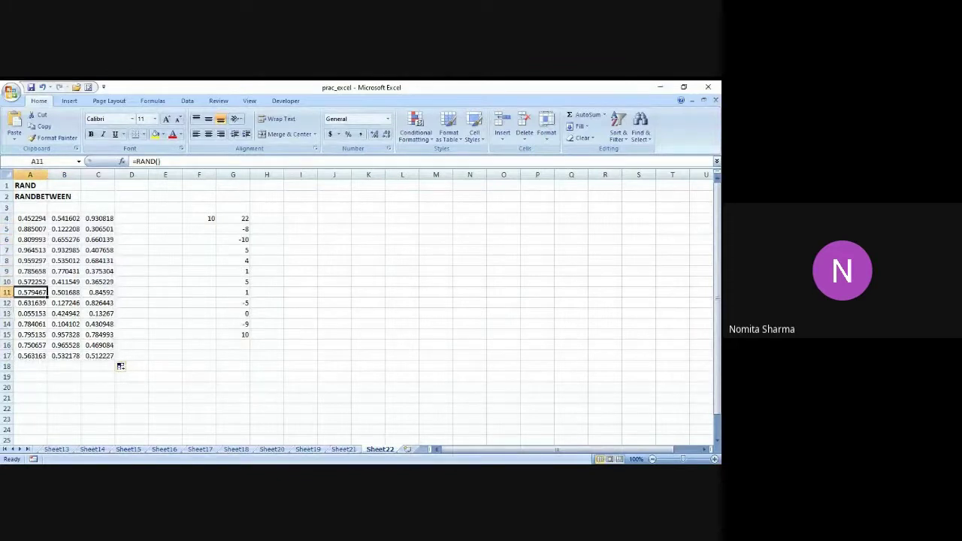
pyautogui.press('Down')
pyautogui.press('Down')
pyautogui.press('Down')
pyautogui.press('Down')
pyautogui.press('Down')
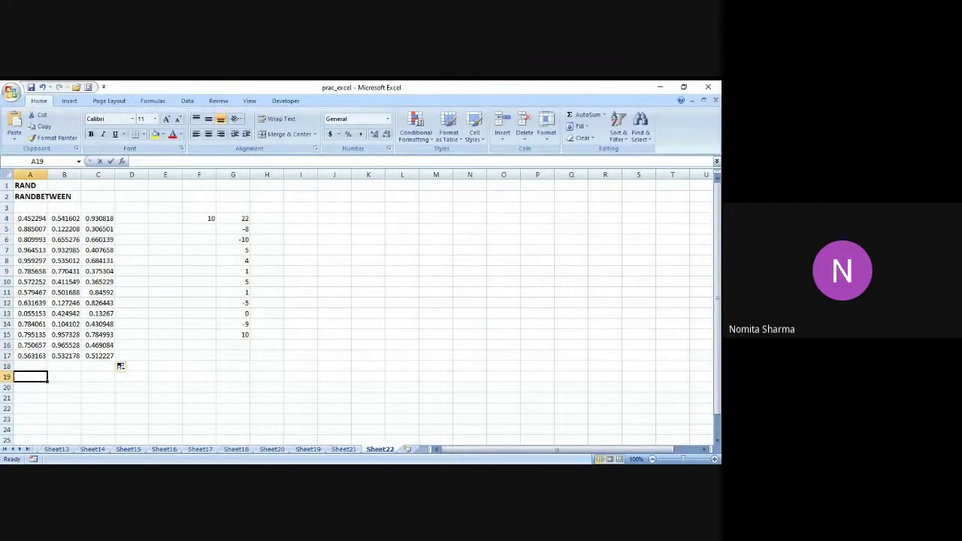
pyautogui.write('=RANDBWTEE')
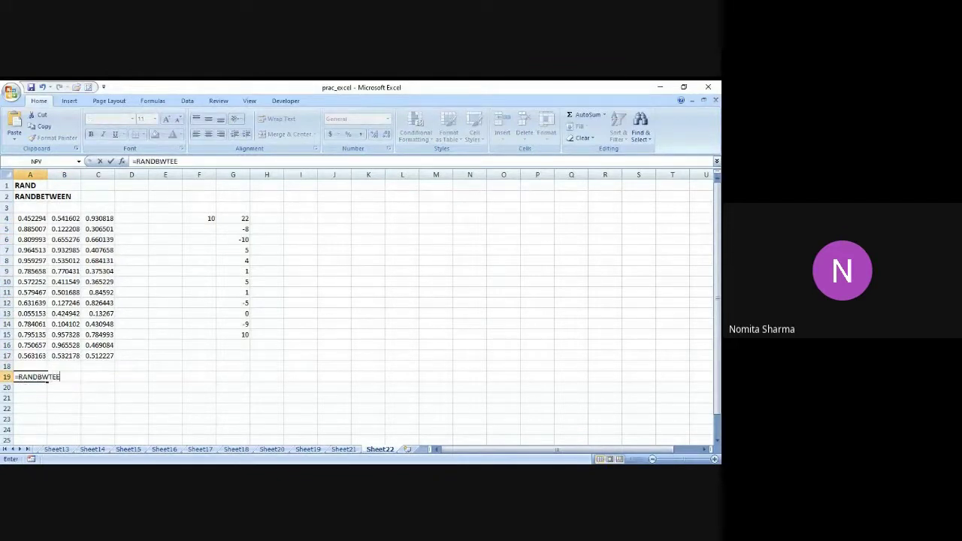
pyautogui.press('BackSpace')
pyautogui.press('BackSpace')
pyautogui.press('BackSpace')
pyautogui.press('BackSpace')
pyautogui.write('ETWEEN')
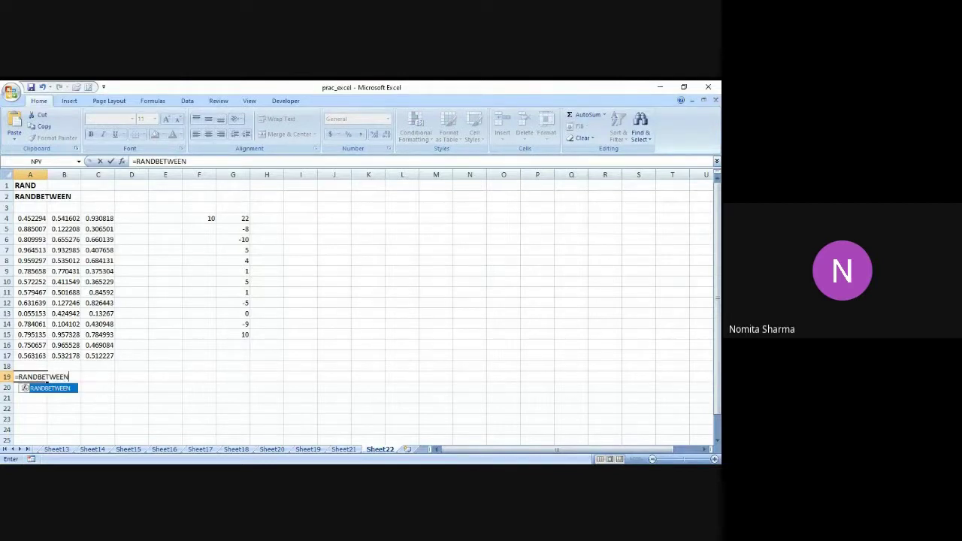
pyautogui.write('(')
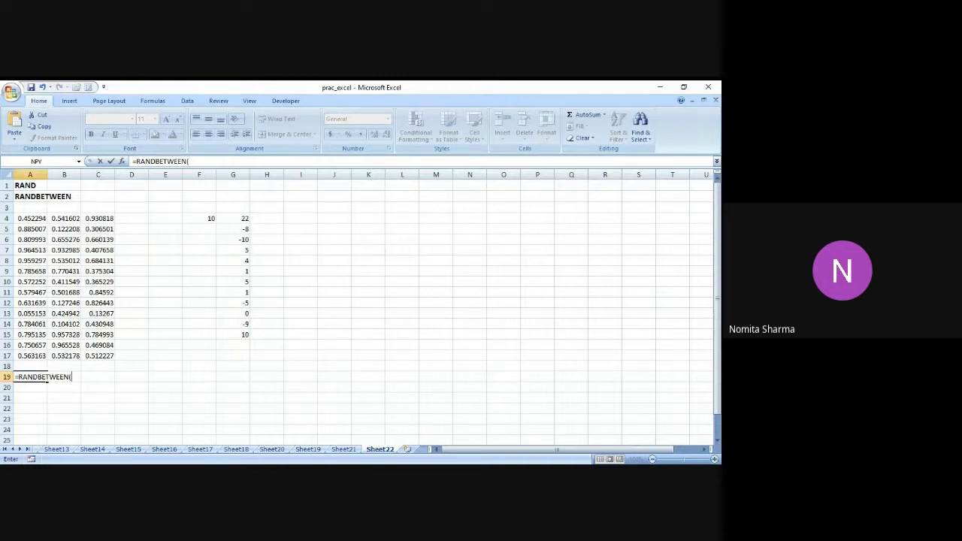
pyautogui.write('1*10,10*')
pyautogui.write('50')
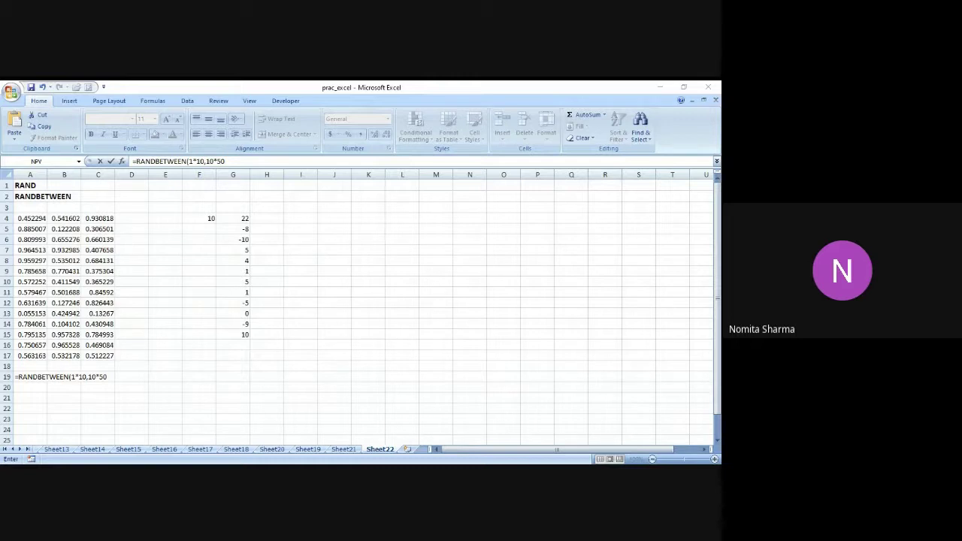
pyautogui.write(')/')
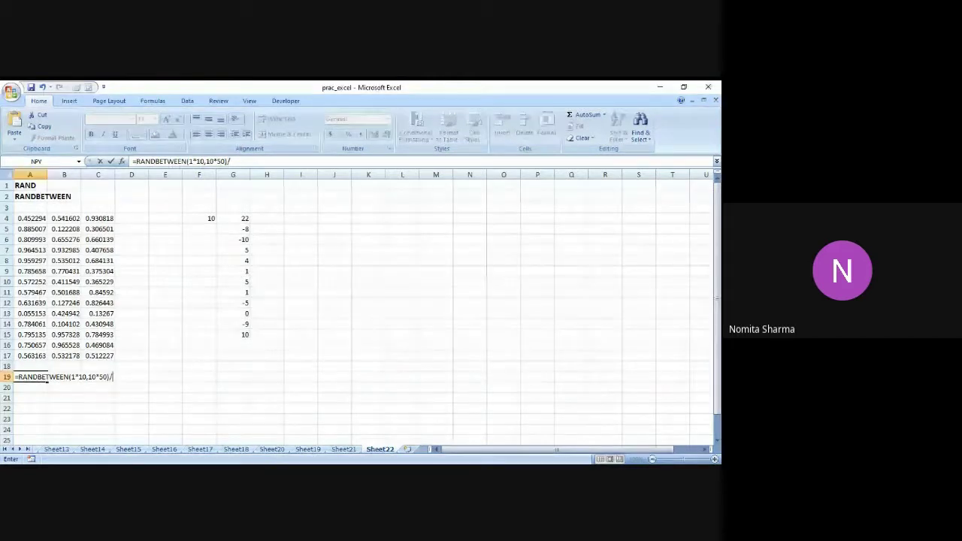
pyautogui.write('10')
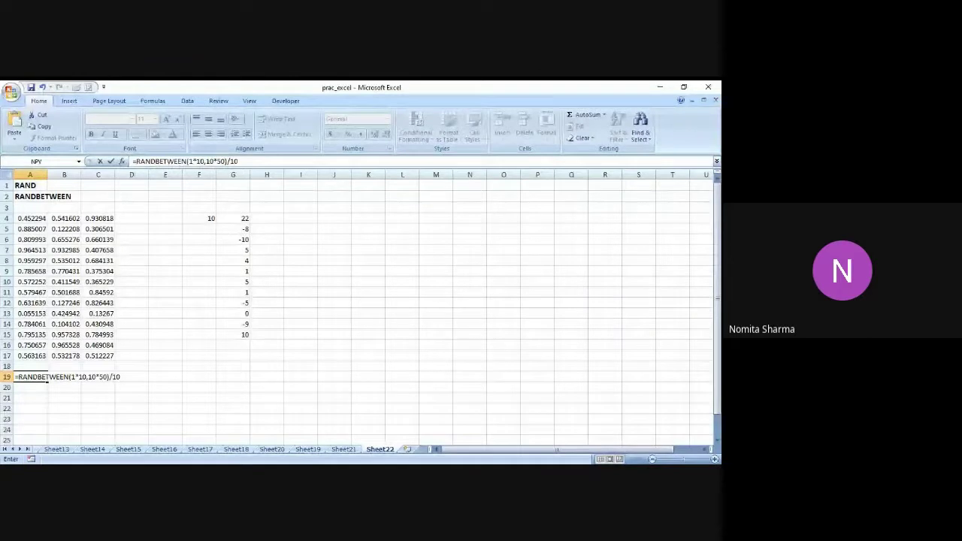
pyautogui.hotkey('ctrl', 'Return')
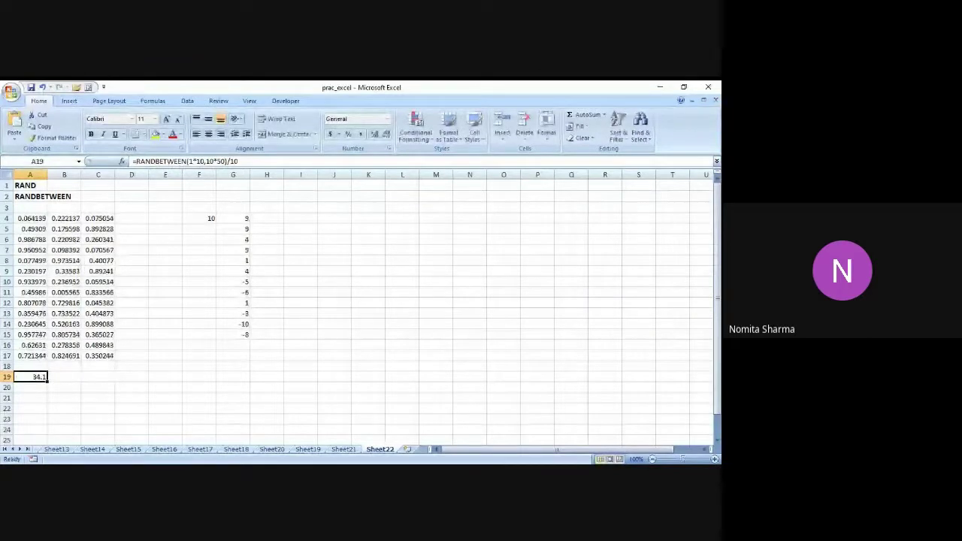
# - Fill the A19 formula down to row 25 and across to column H, covering A19:H25
pyautogui.click(59, 411)
pyautogui.press('Down')
pyautogui.press('Down')
pyautogui.press('Down')
pyautogui.press('Down')
pyautogui.press('Down')
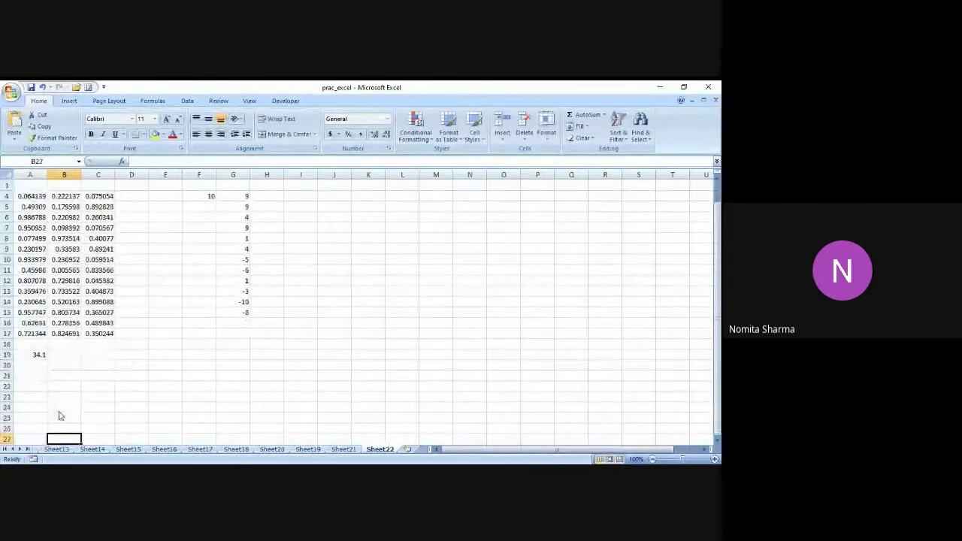
pyautogui.click(36, 343)
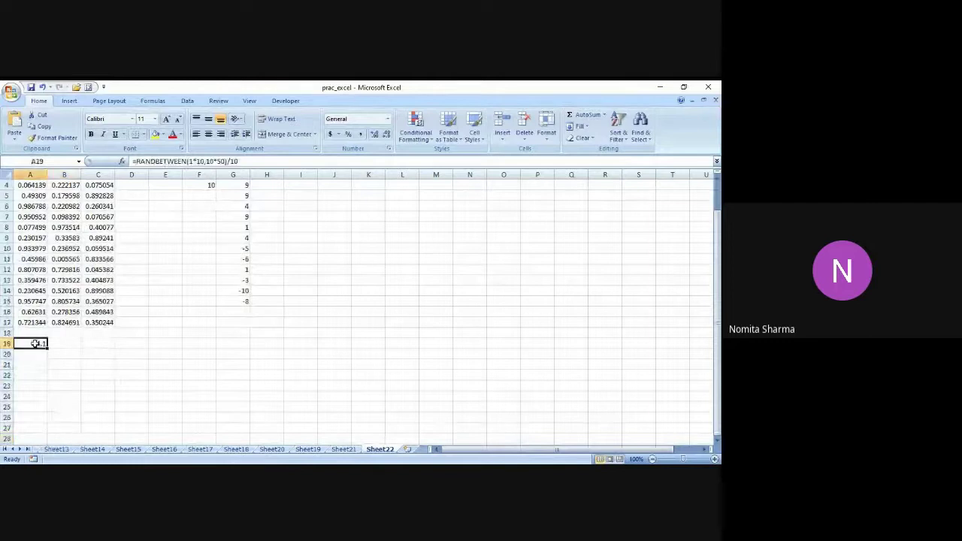
pyautogui.moveTo(47, 348); pyautogui.dragTo(43, 412)
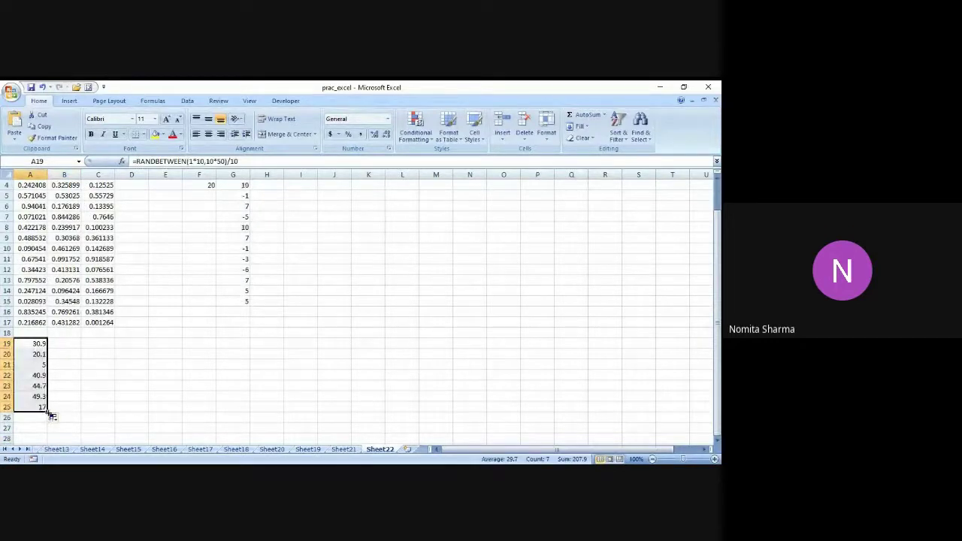
pyautogui.moveTo(46, 412); pyautogui.dragTo(284, 416)
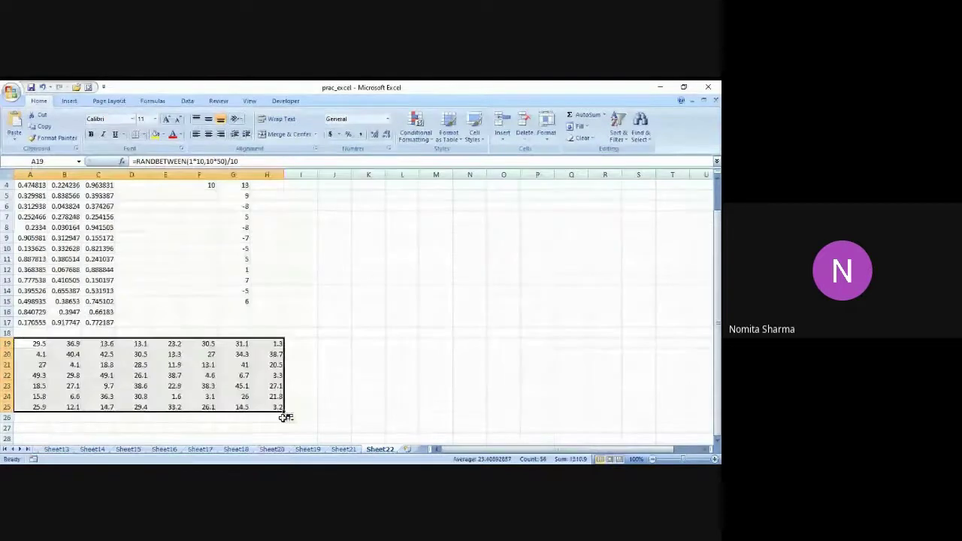